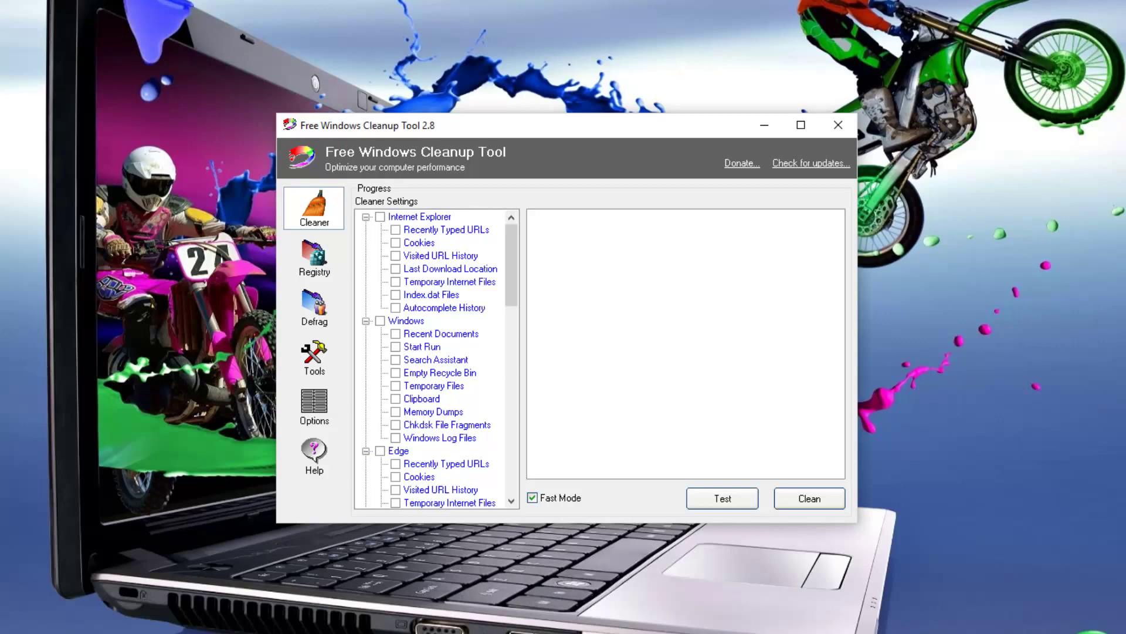
# Step: Review the common and cookie options, and try enabling automatic cleaning at an interval of every 4 hours
pyautogui.click(315, 407)
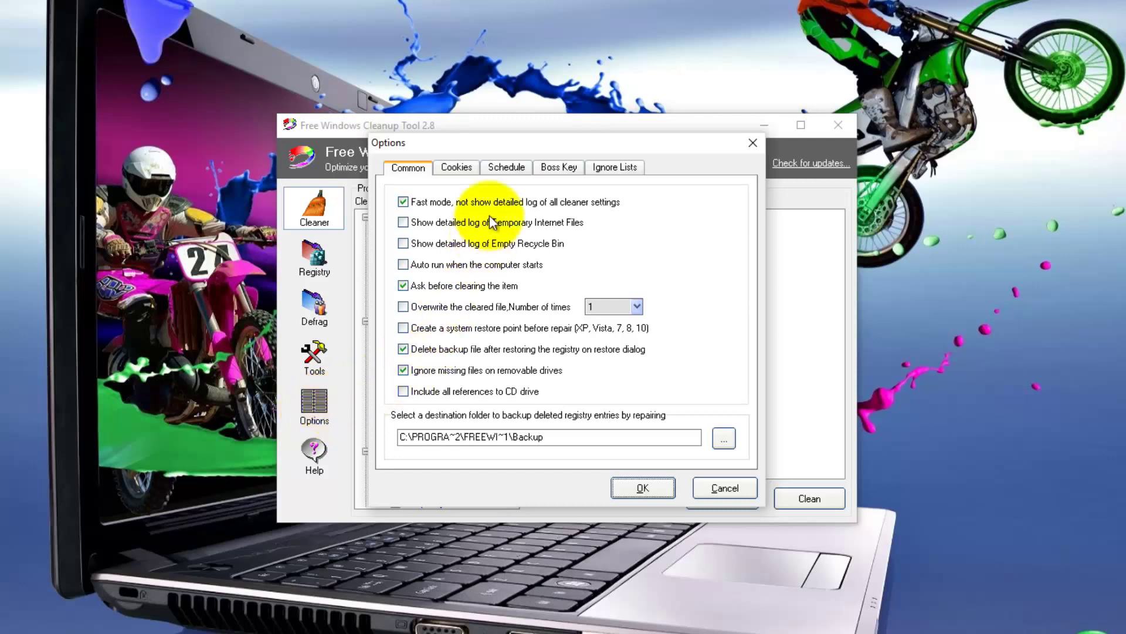
pyautogui.click(461, 167)
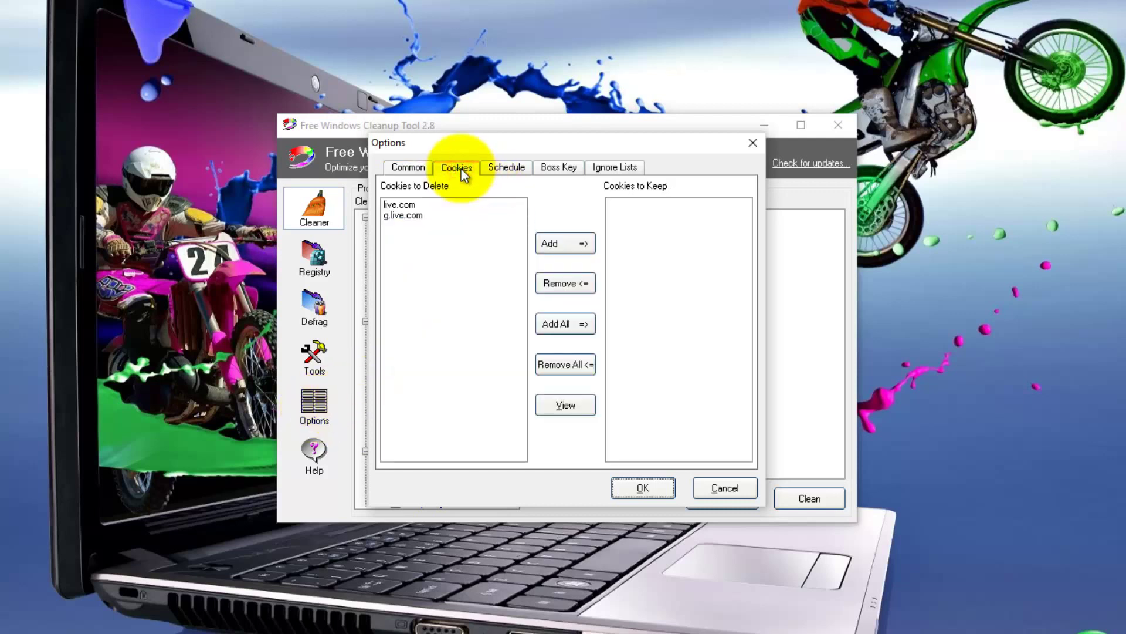
pyautogui.click(518, 168)
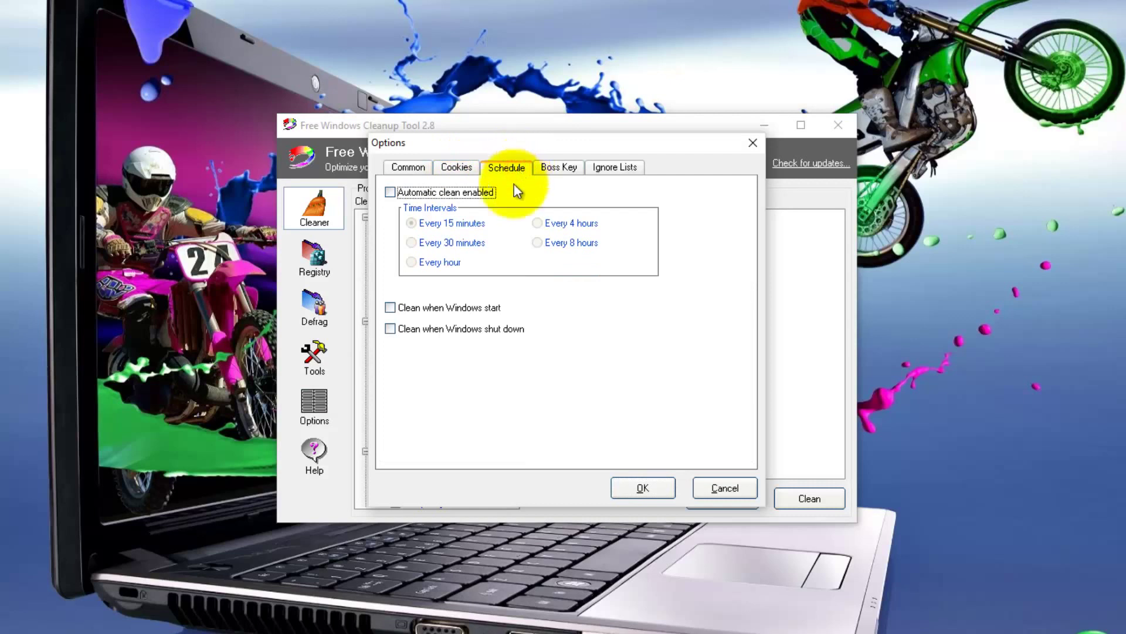
pyautogui.click(391, 193)
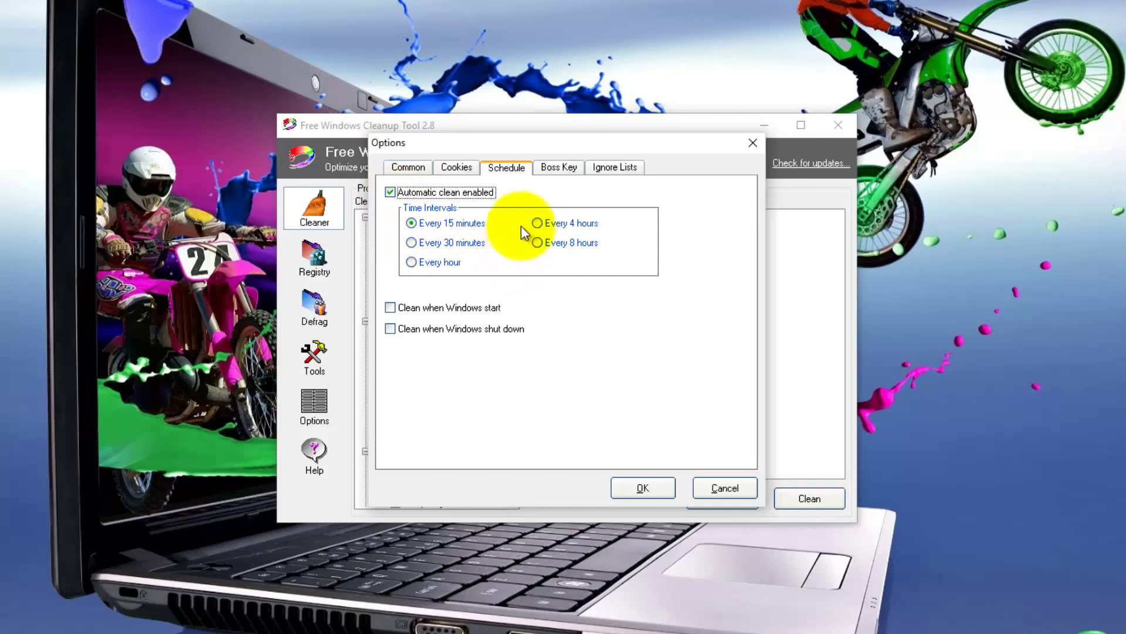
pyautogui.click(538, 224)
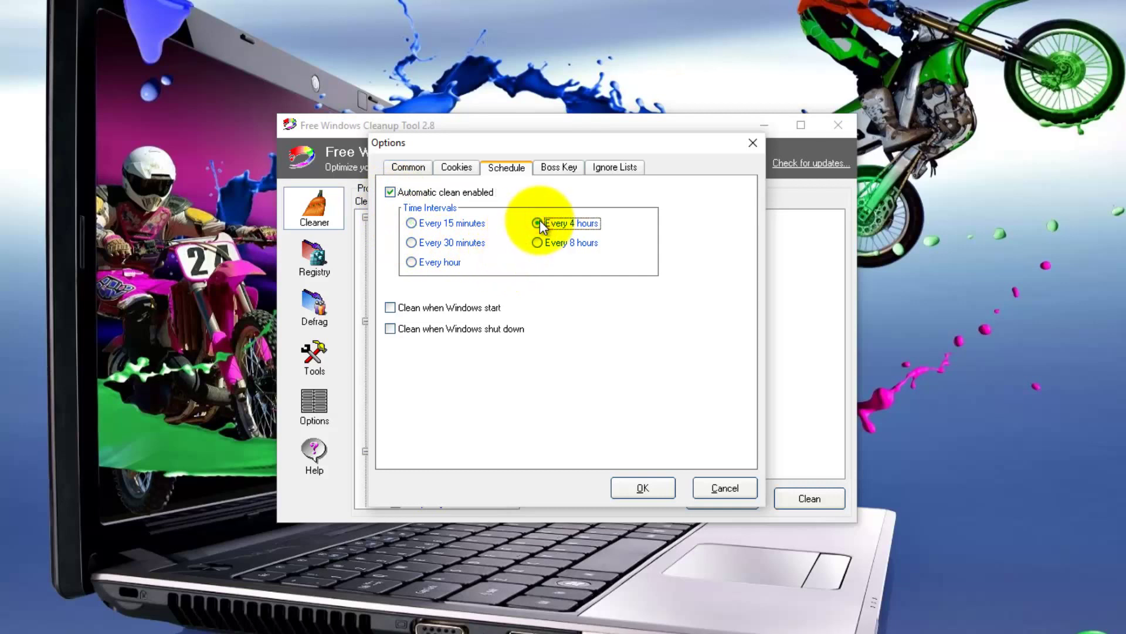
# Step: Review the Boss Key and Ignore Lists options, and close the options without saving
pyautogui.click(561, 166)
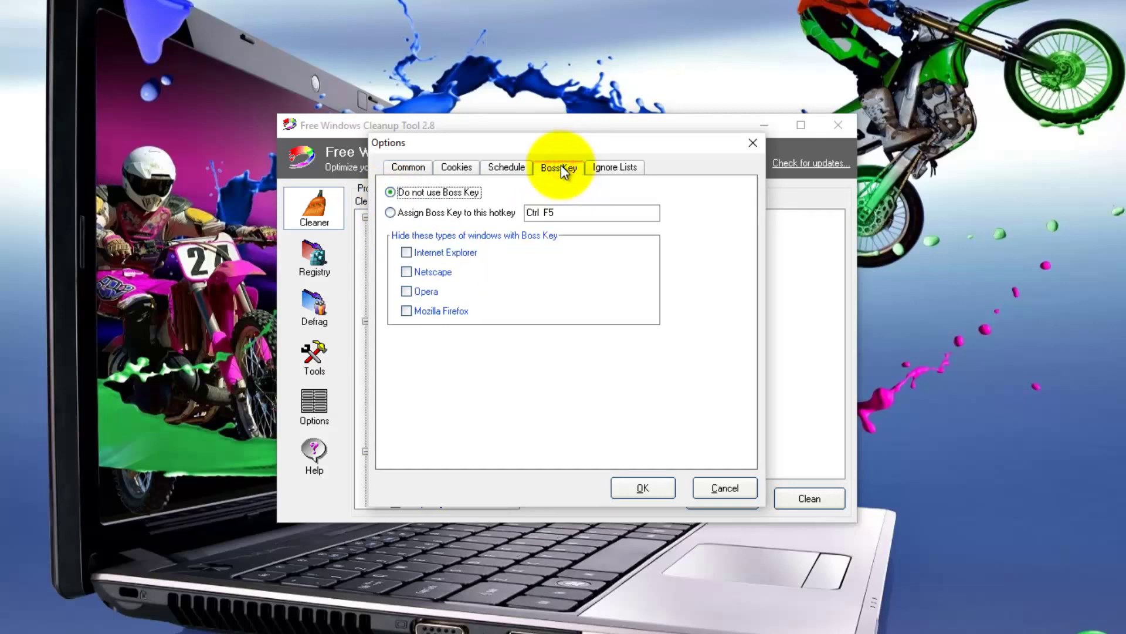
pyautogui.click(615, 168)
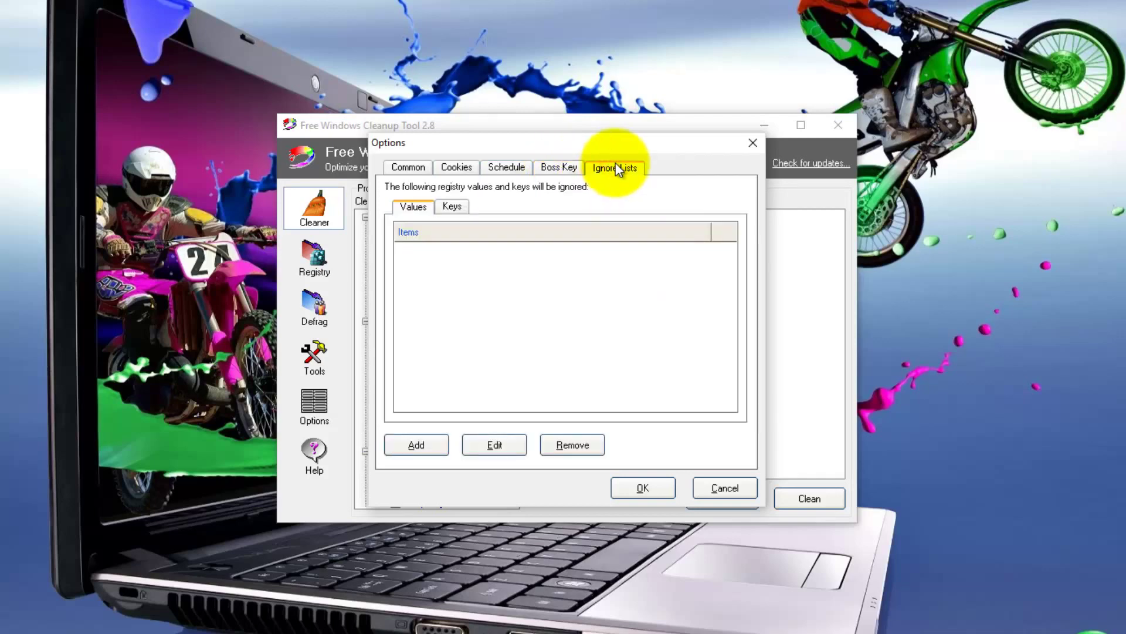
pyautogui.click(752, 144)
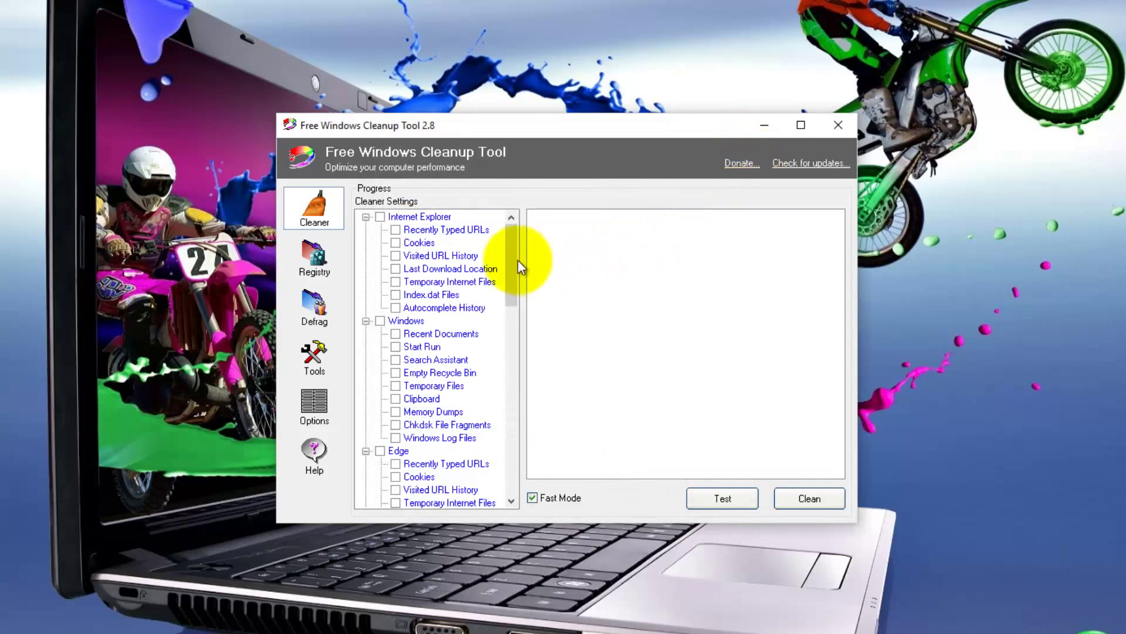
# Step: Select all cleaner items under Internet Explorer, Windows, Edge and Mozilla Firefox
pyautogui.moveTo(513, 261); pyautogui.dragTo(505, 233)
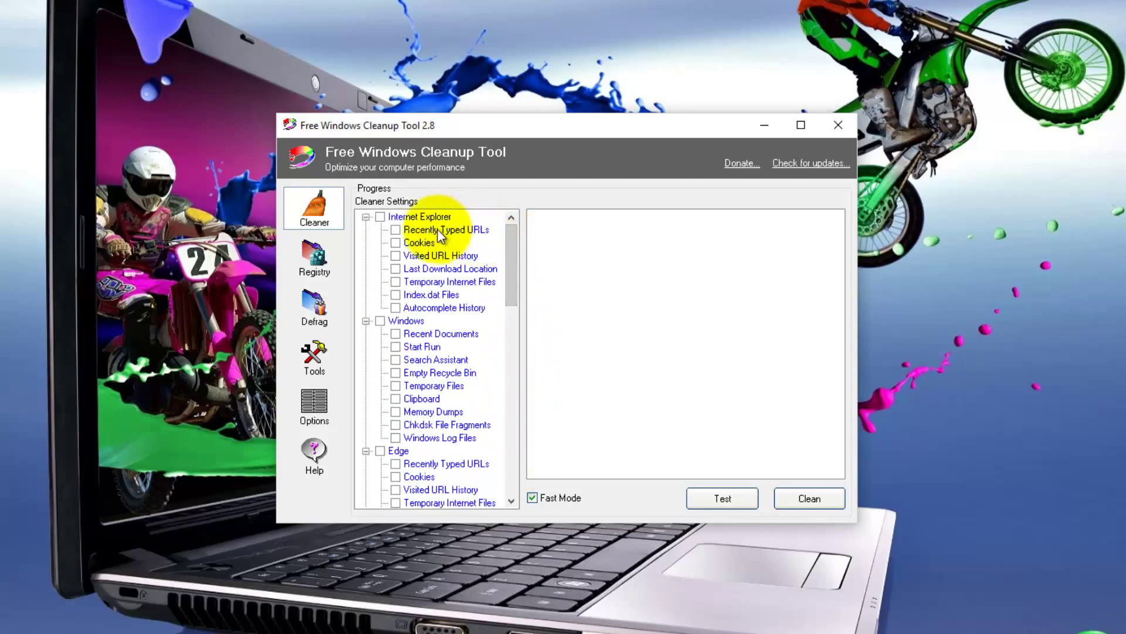
pyautogui.click(380, 217)
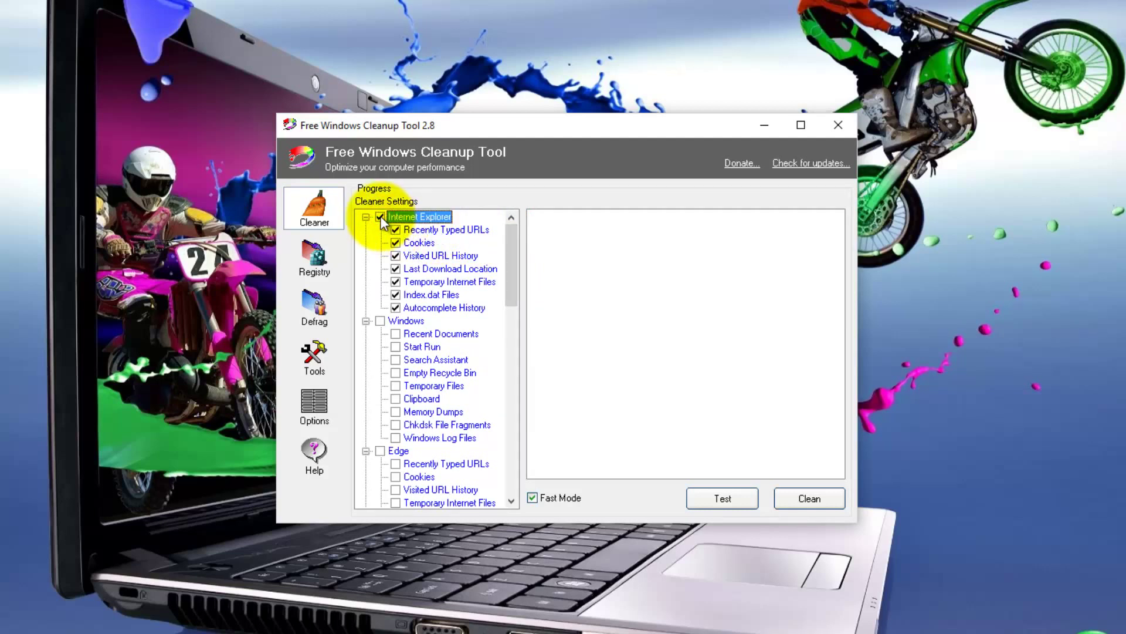
pyautogui.click(381, 322)
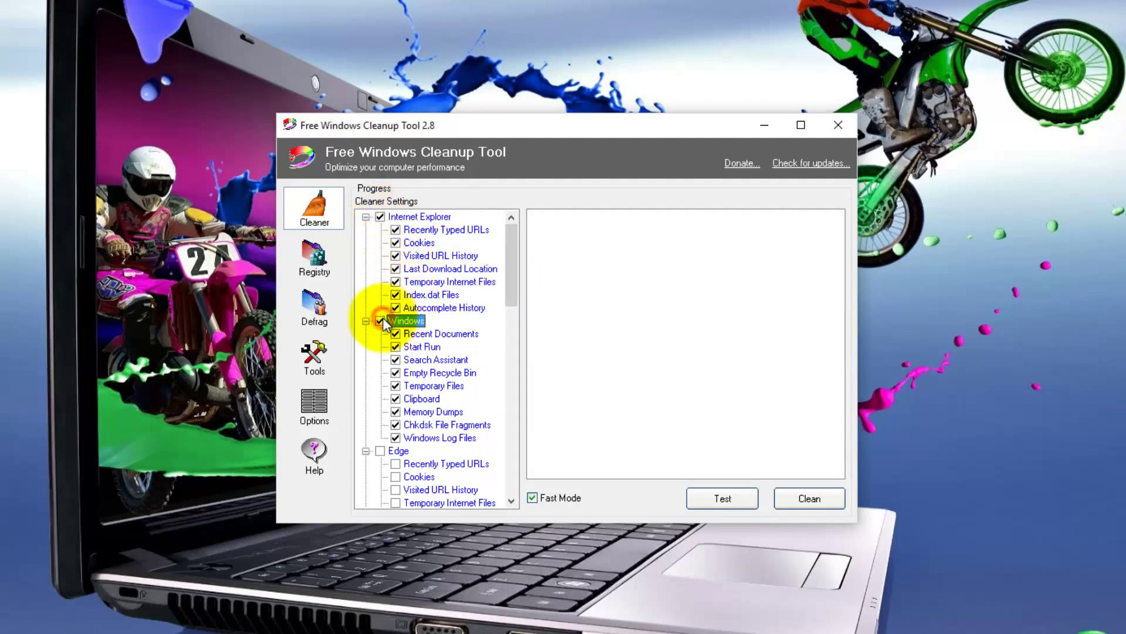
pyautogui.moveTo(513, 263); pyautogui.dragTo(517, 324)
pyautogui.click(380, 243)
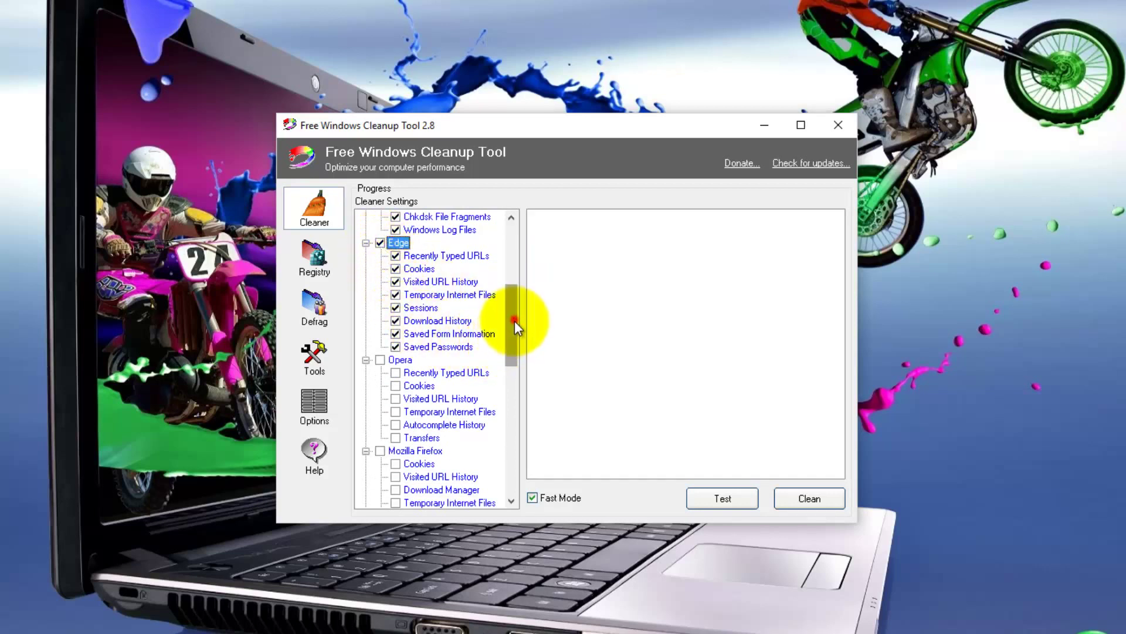
pyautogui.moveTo(515, 321); pyautogui.dragTo(506, 381)
pyautogui.click(379, 243)
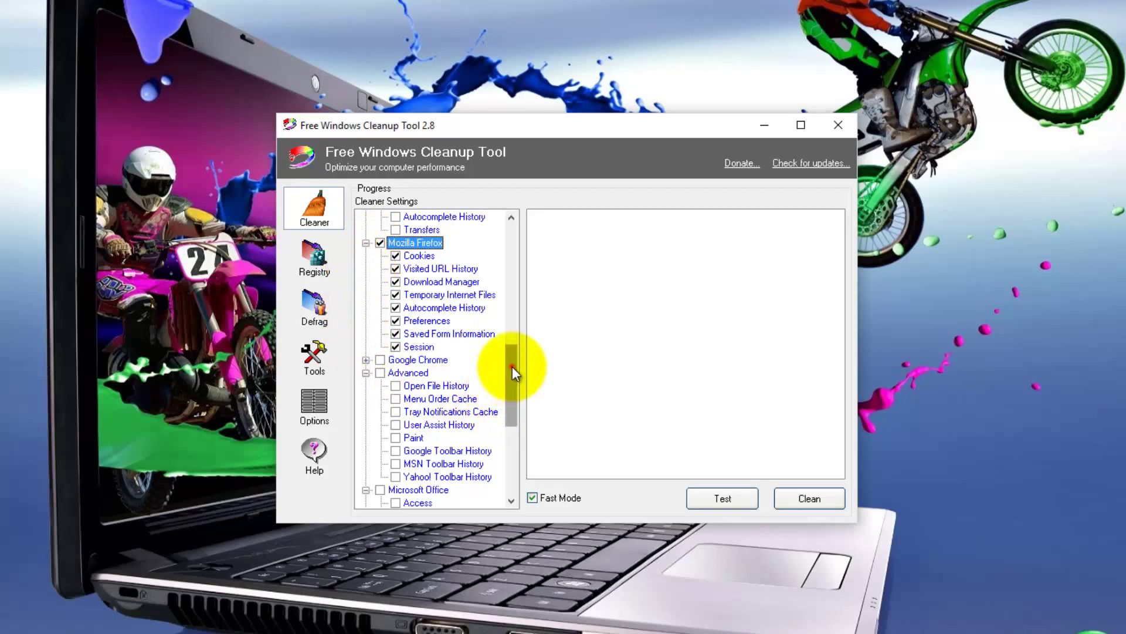
pyautogui.moveTo(512, 367); pyautogui.dragTo(507, 229)
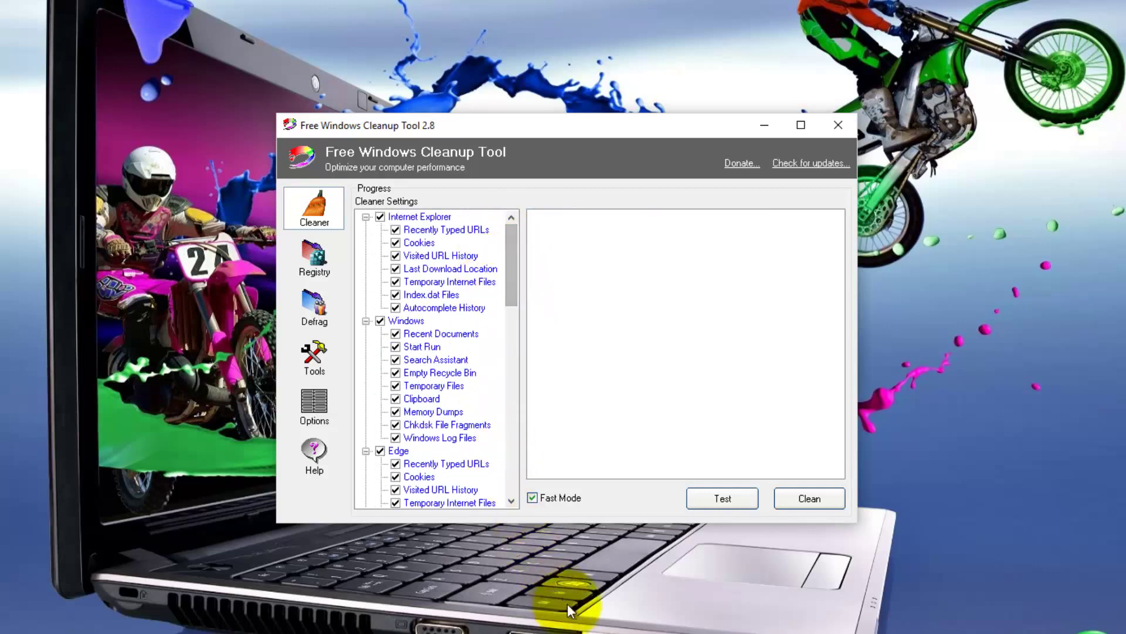
# Step: Test the selected cleaner items, and run the actual cleaning on them
pyautogui.click(732, 495)
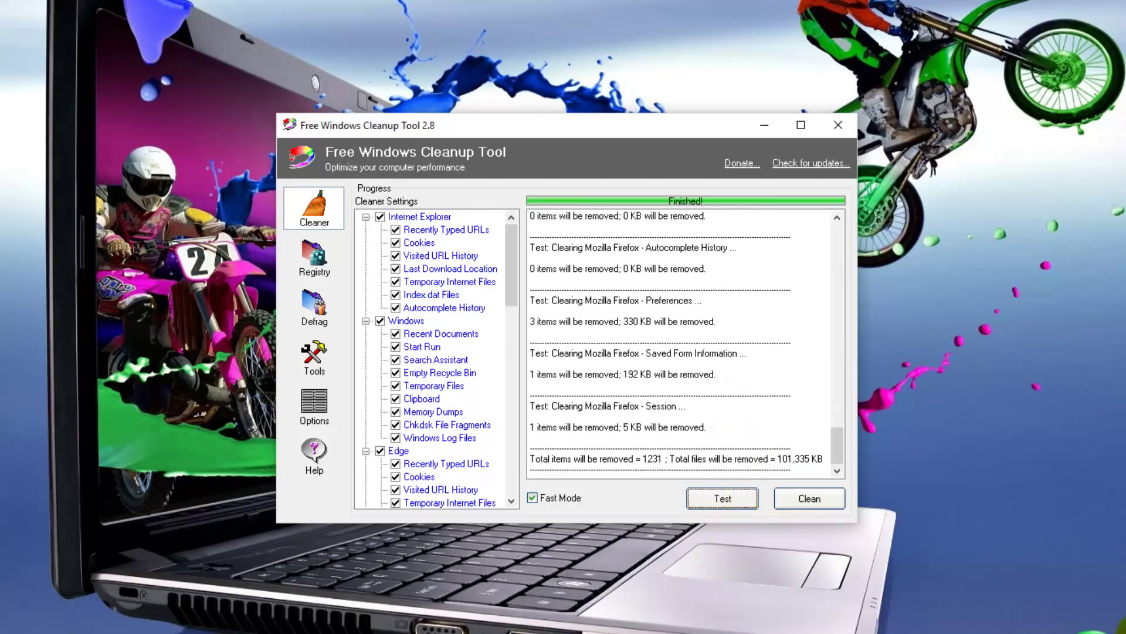
pyautogui.click(814, 500)
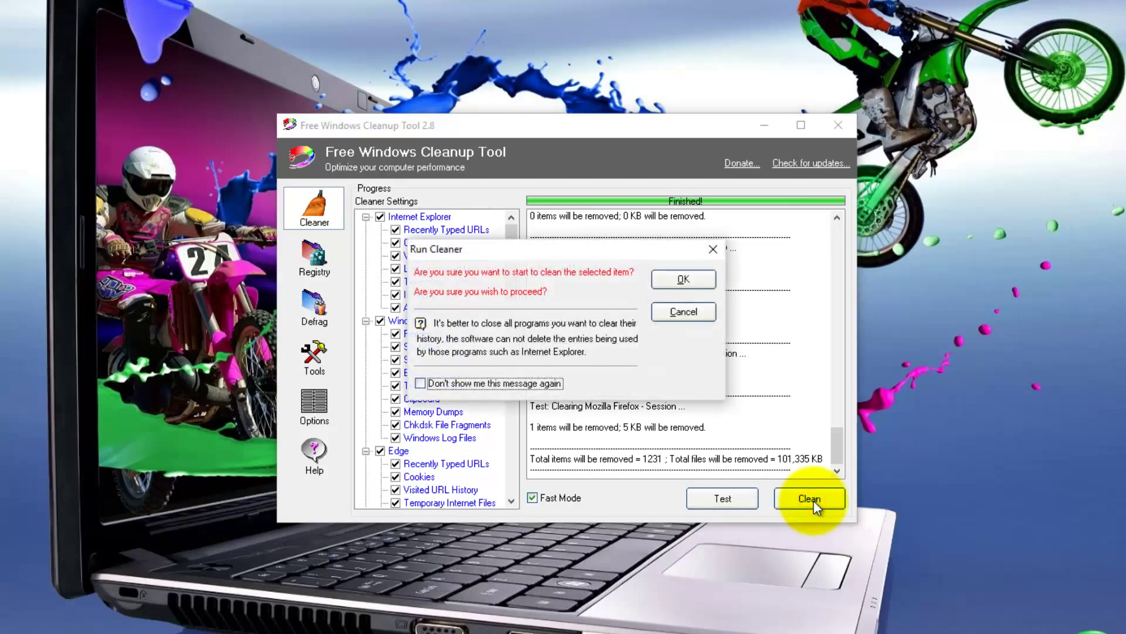
pyautogui.click(690, 278)
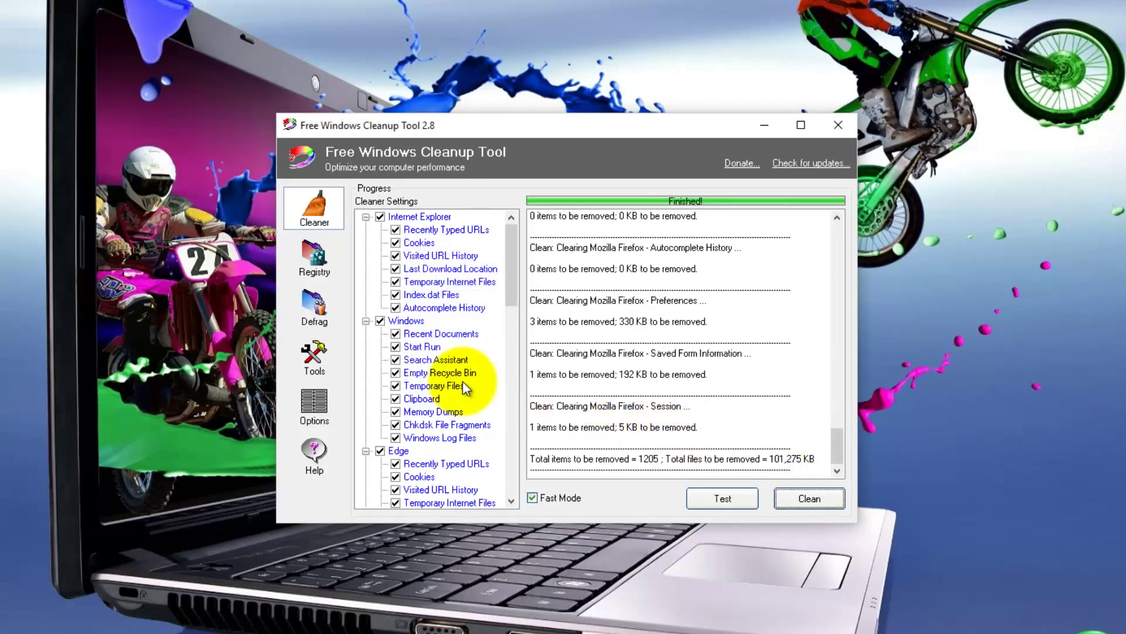
# Step: Scan the registry for problems with all sections under My Computers included
pyautogui.click(312, 270)
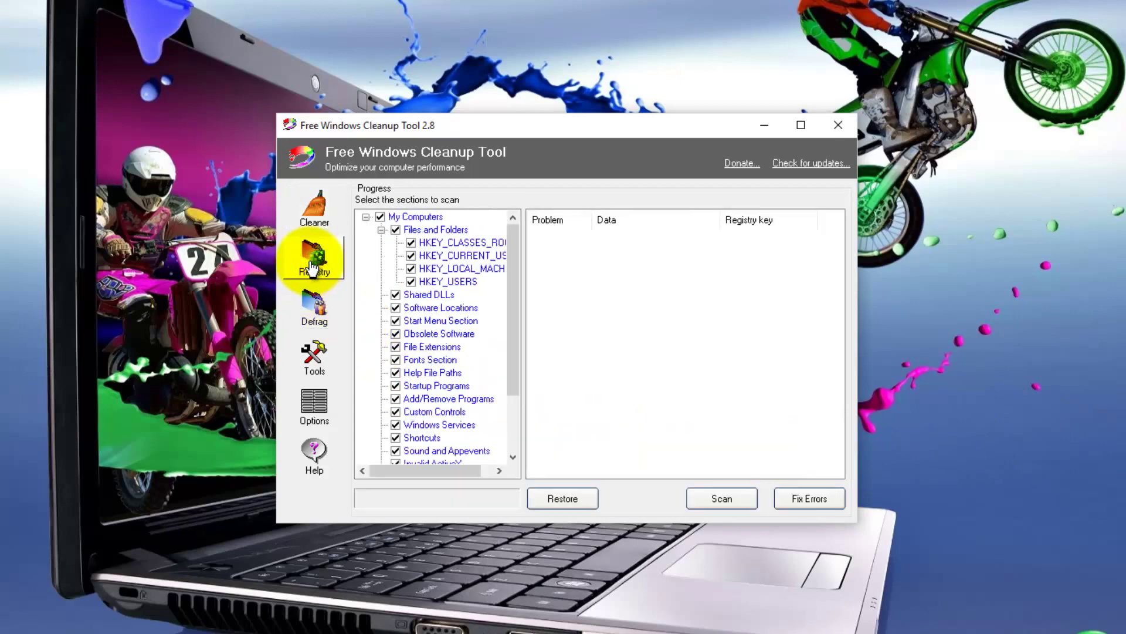
pyautogui.click(513, 305)
pyautogui.moveTo(514, 305); pyautogui.dragTo(533, 266)
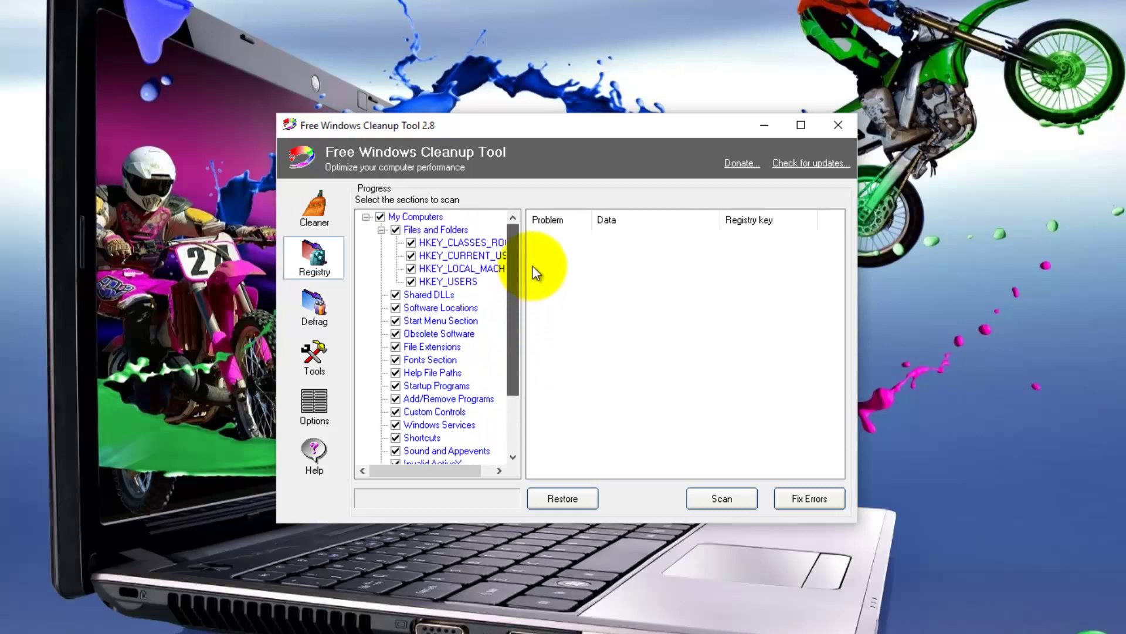
pyautogui.click(724, 501)
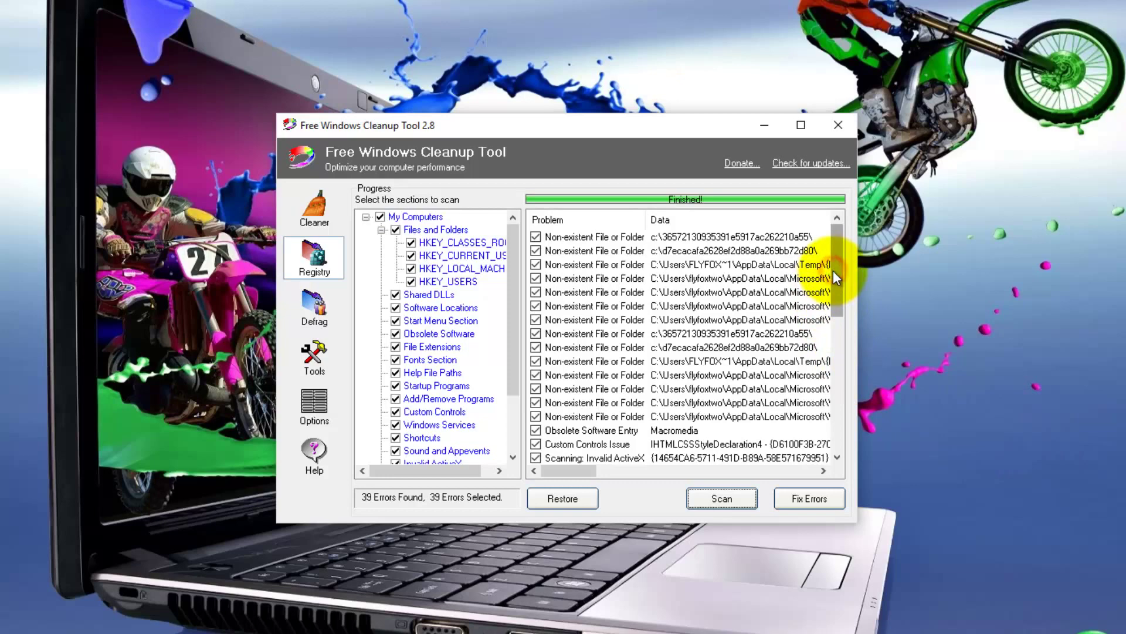
# Step: Fix all the selected registry errors, allowing a new directory to be created for the missing backup folder
pyautogui.moveTo(834, 270); pyautogui.dragTo(936, 284)
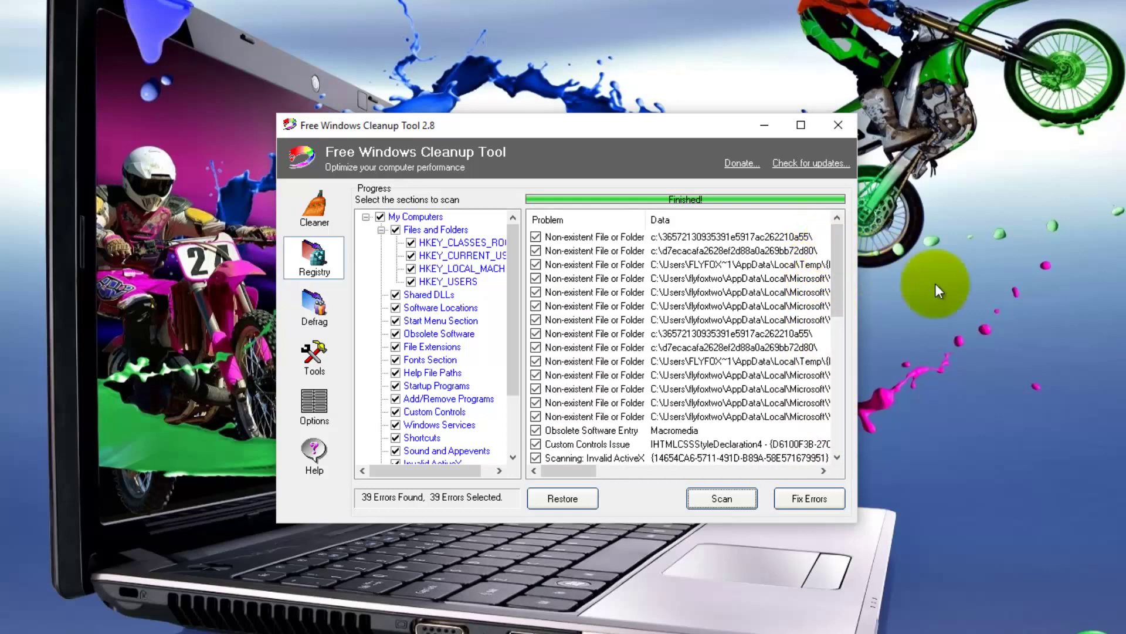
pyautogui.click(805, 493)
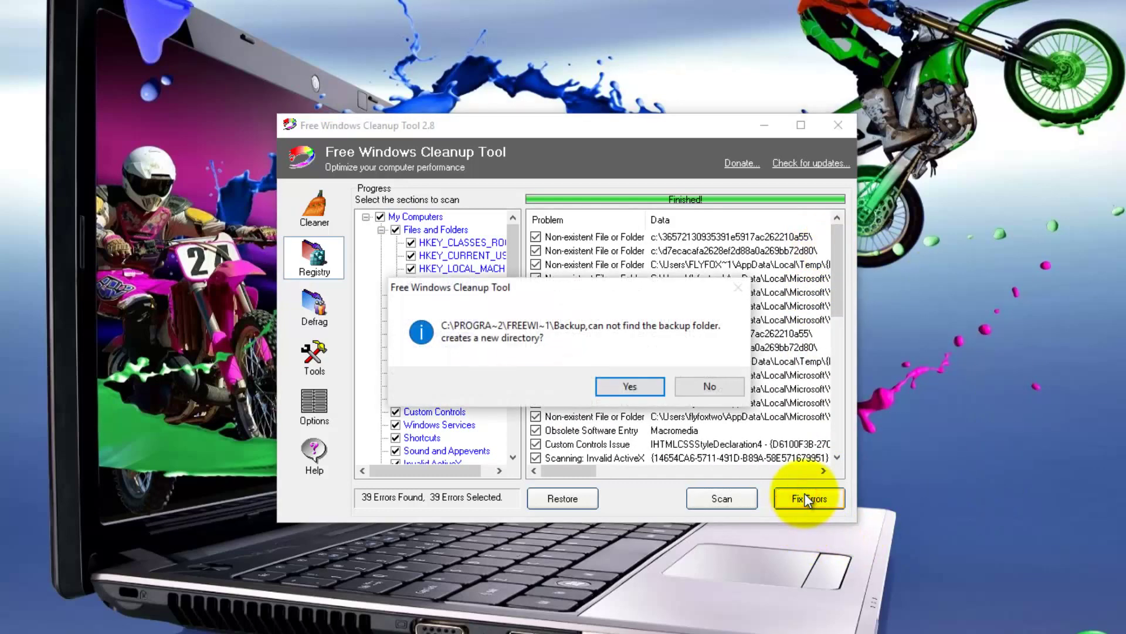
pyautogui.click(646, 390)
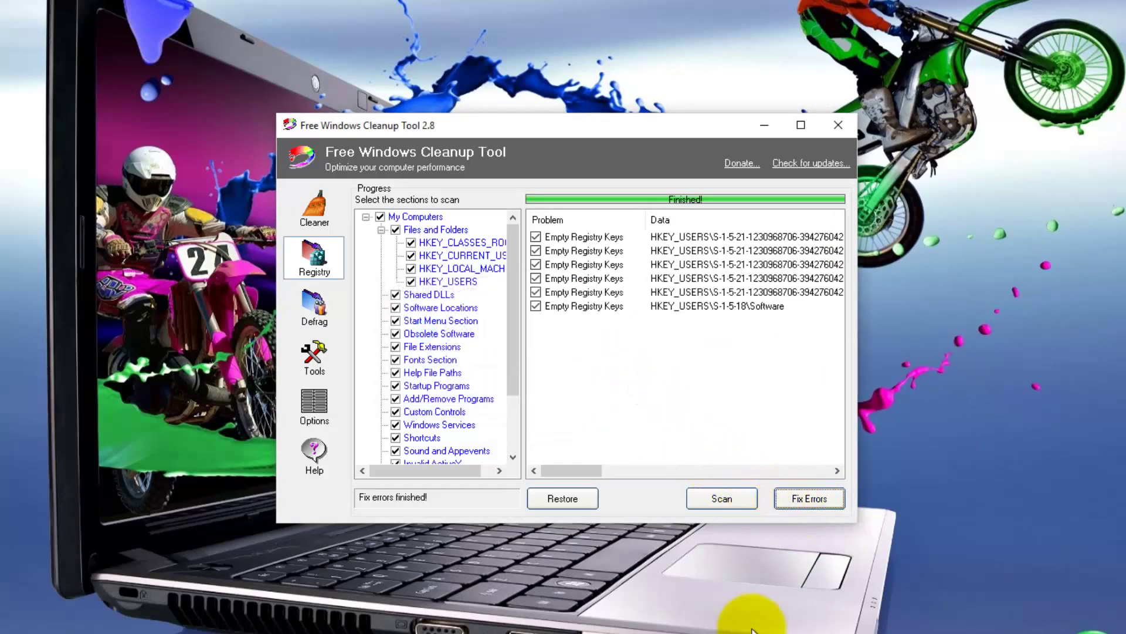
# Step: Analyze and defragment the registry, and agree to restart the computer so the changes take effect
pyautogui.click(314, 308)
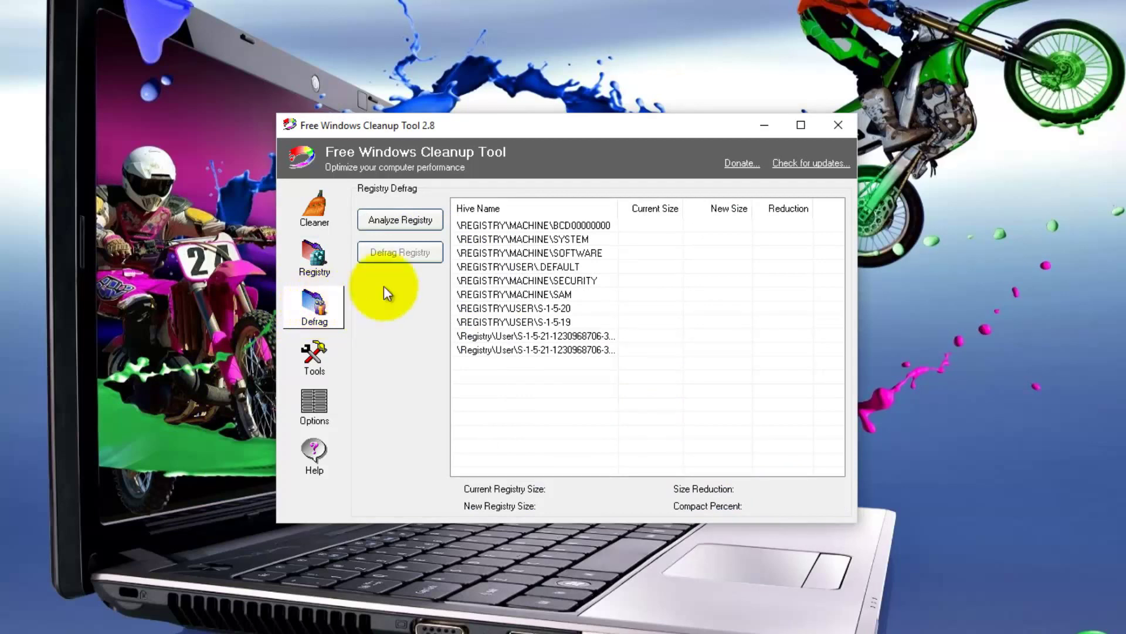
pyautogui.click(397, 220)
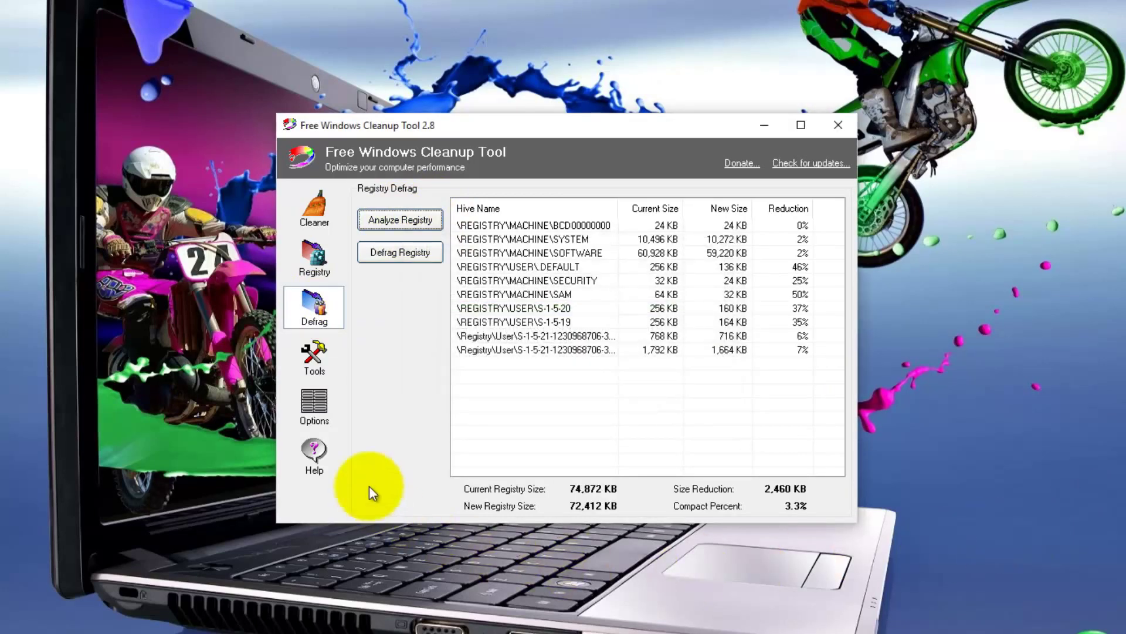
pyautogui.click(398, 245)
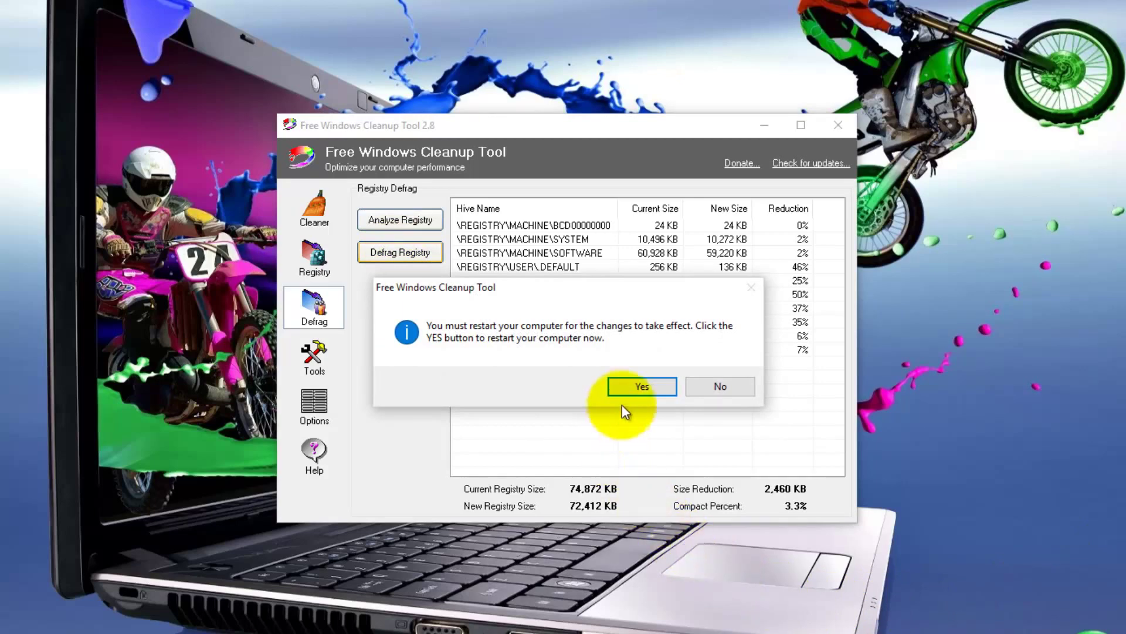
pyautogui.click(640, 386)
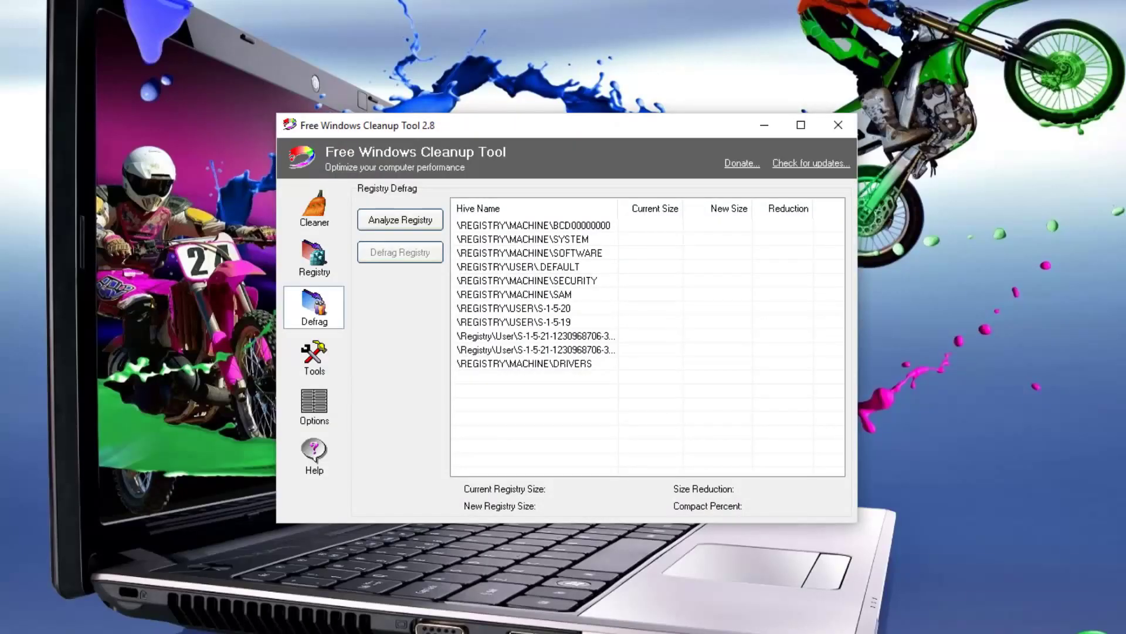
# Step: List the startup programs, select all entries and delete the OneDrive startup entry
pyautogui.click(315, 360)
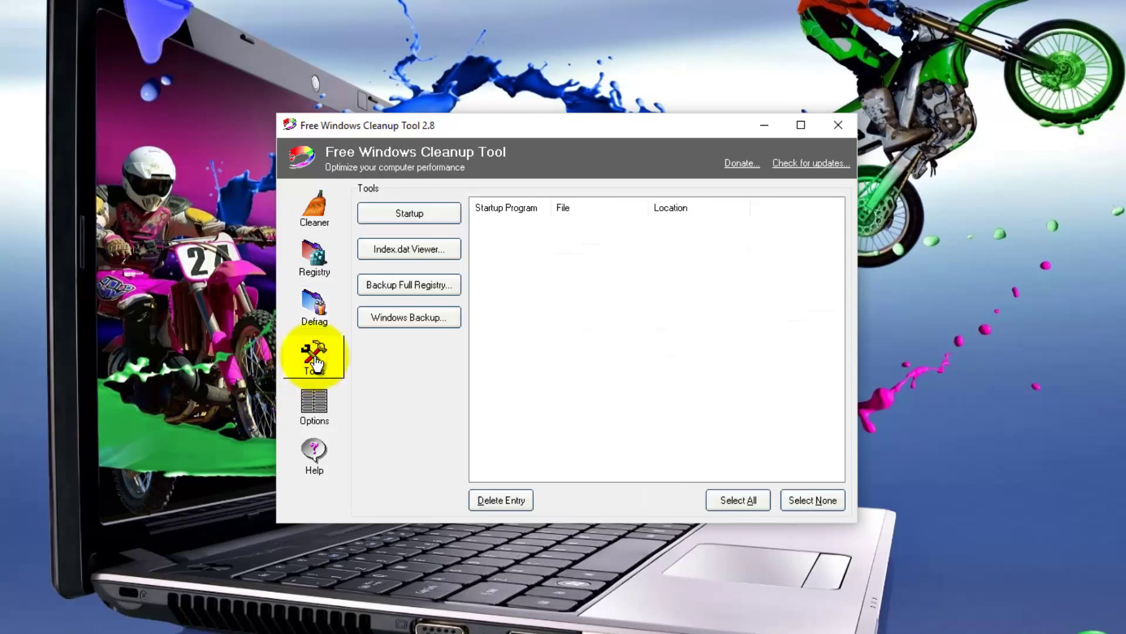
pyautogui.click(390, 213)
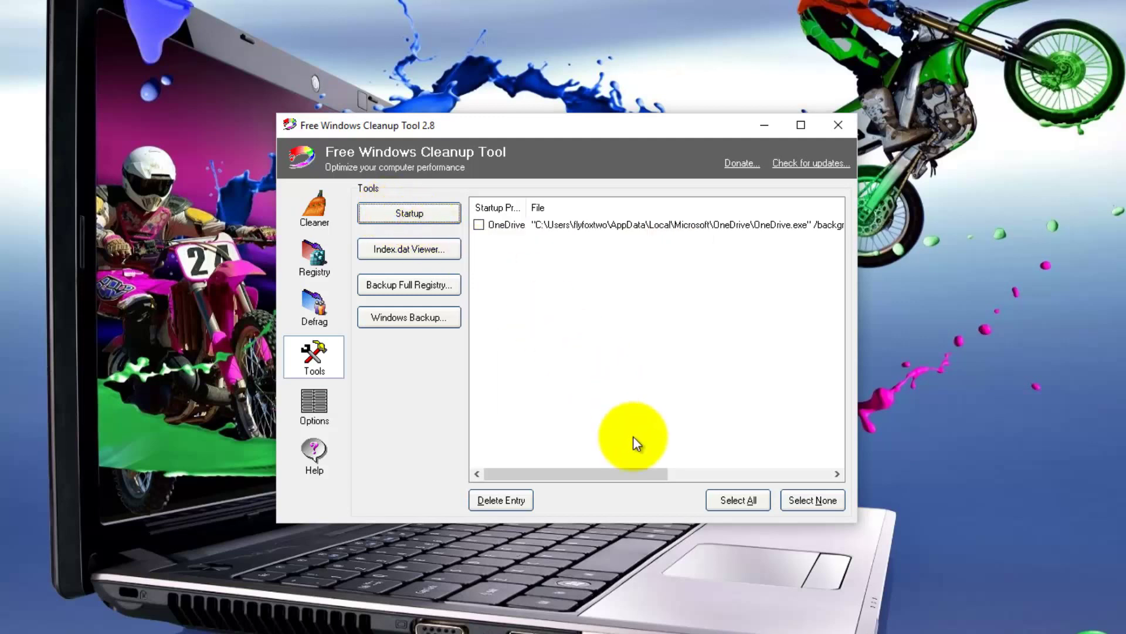
pyautogui.click(745, 502)
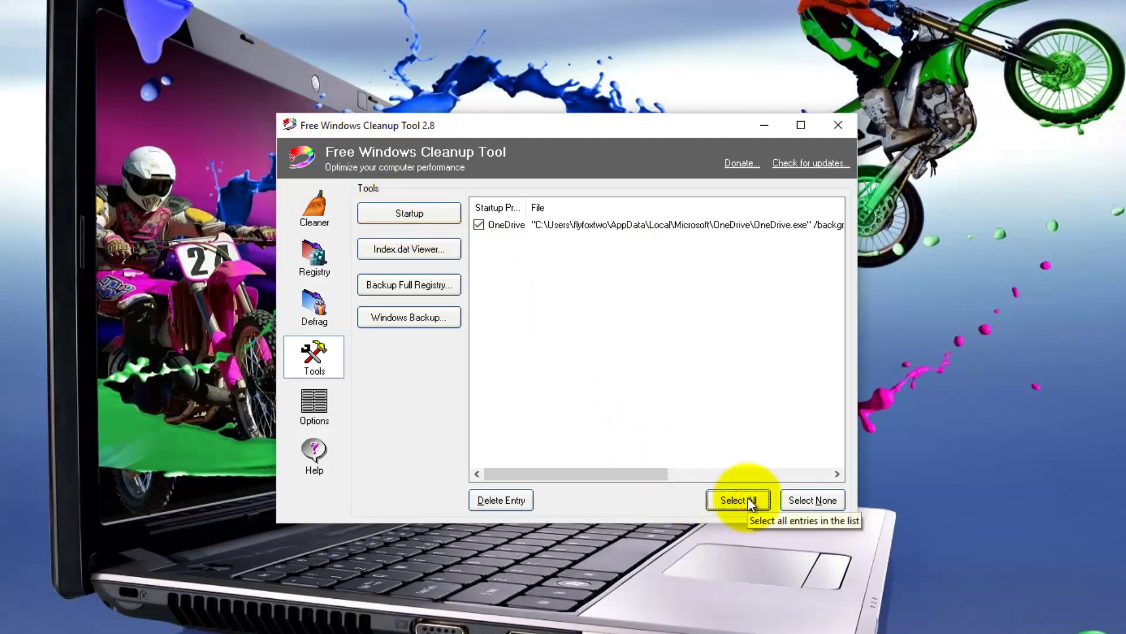
pyautogui.click(499, 499)
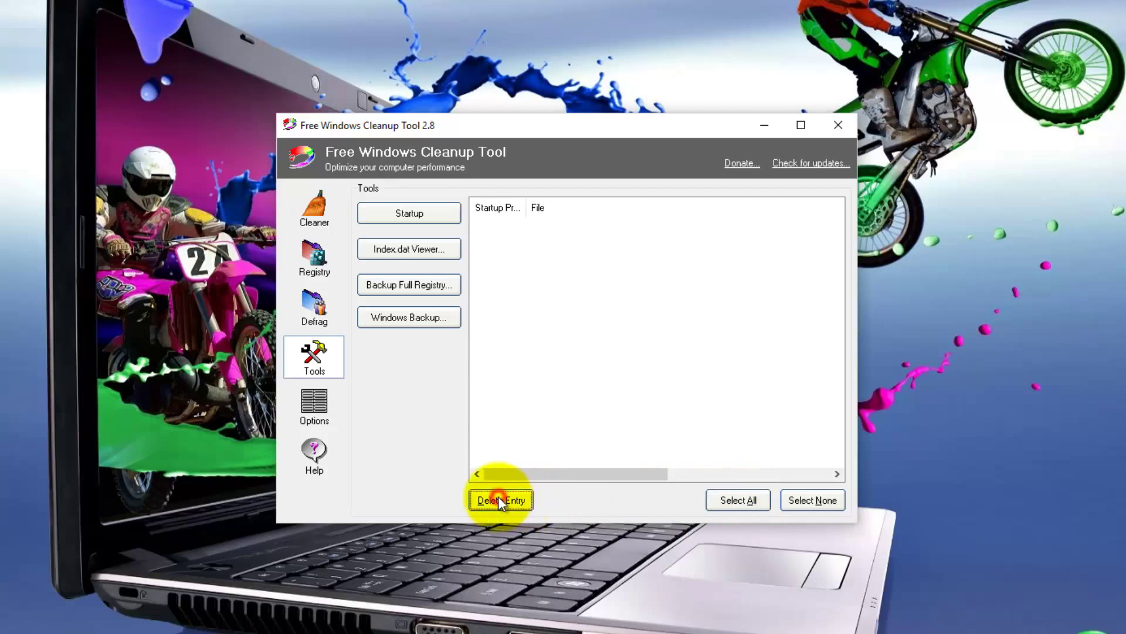
# Step: Look at the Index.dat file viewer and close it
pyautogui.click(420, 253)
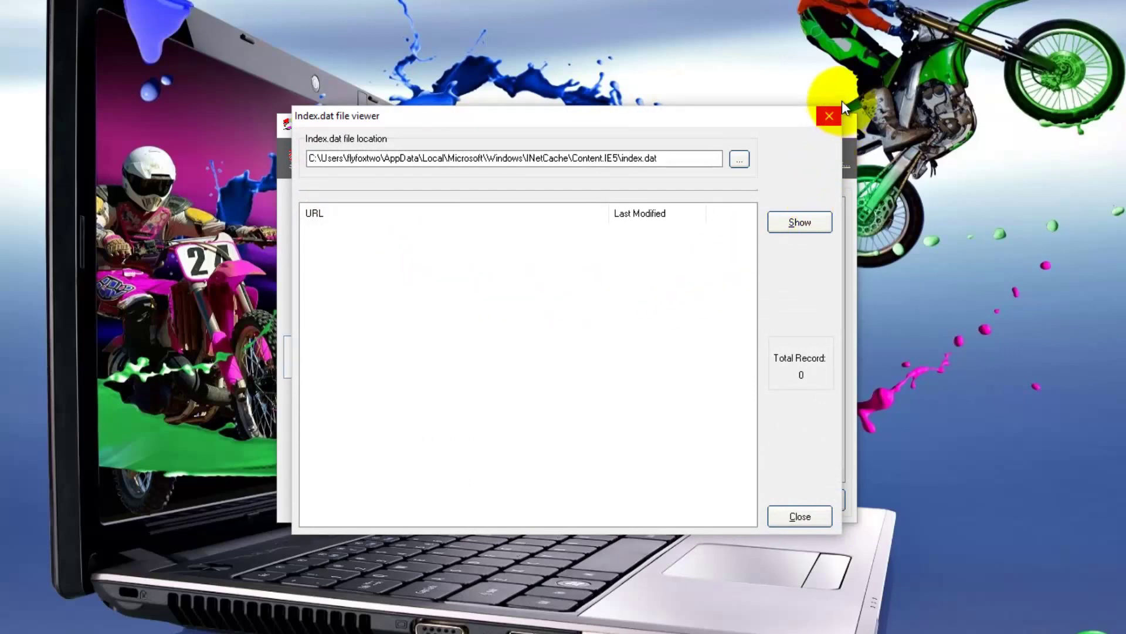
pyautogui.click(831, 115)
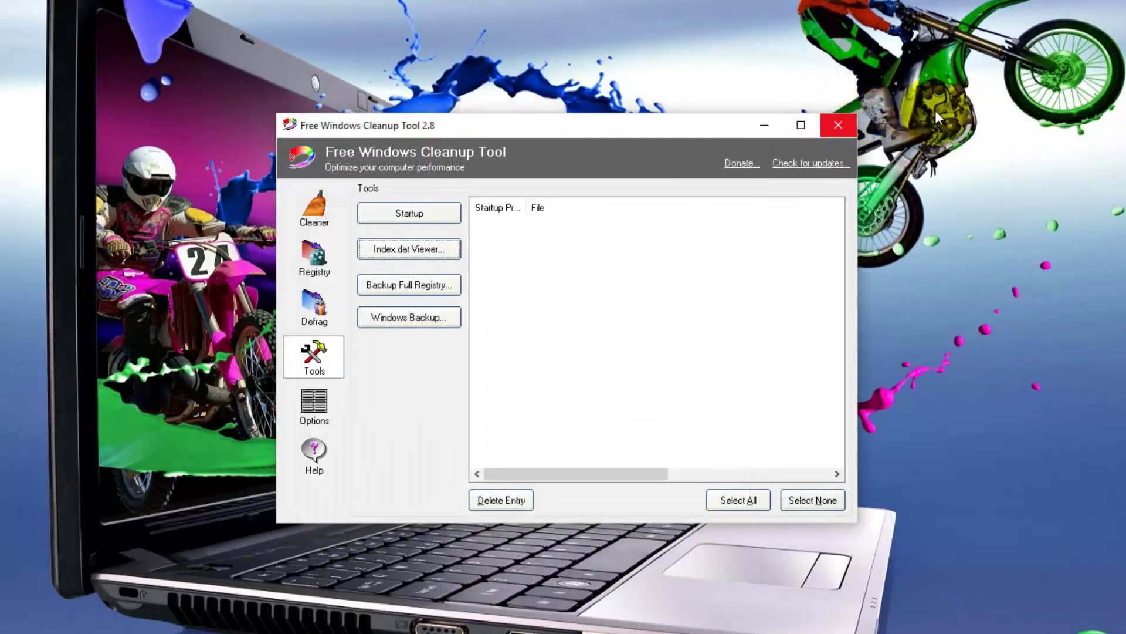
# Step: Save a full registry backup in the Documents folder as a registry backup file named backup, and launch Windows Backup
pyautogui.click(402, 283)
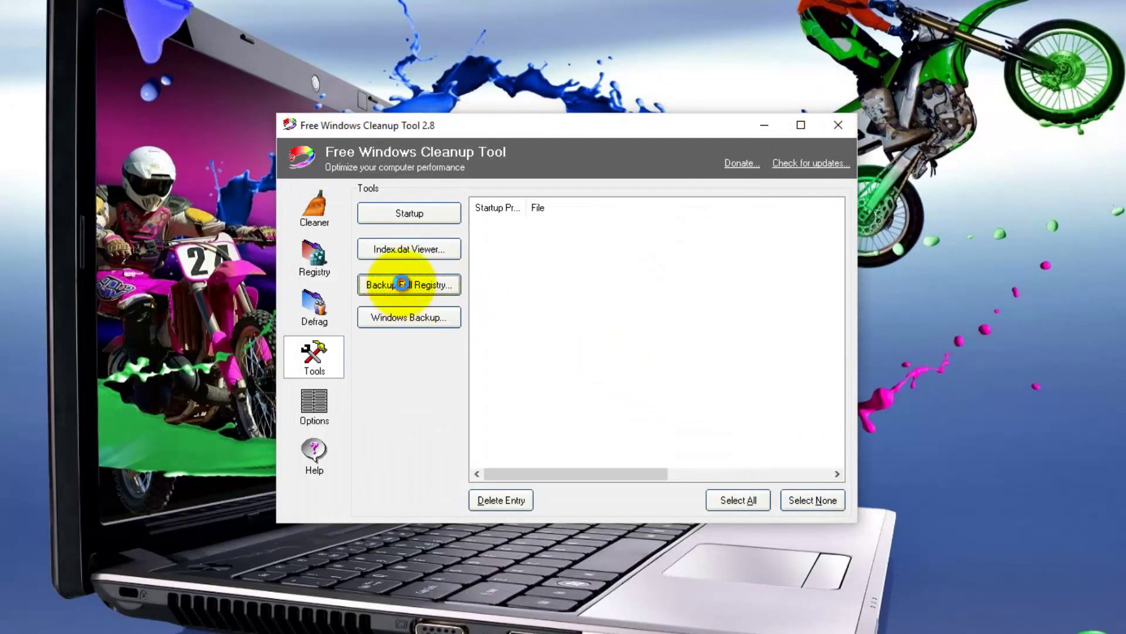
pyautogui.write('backup')
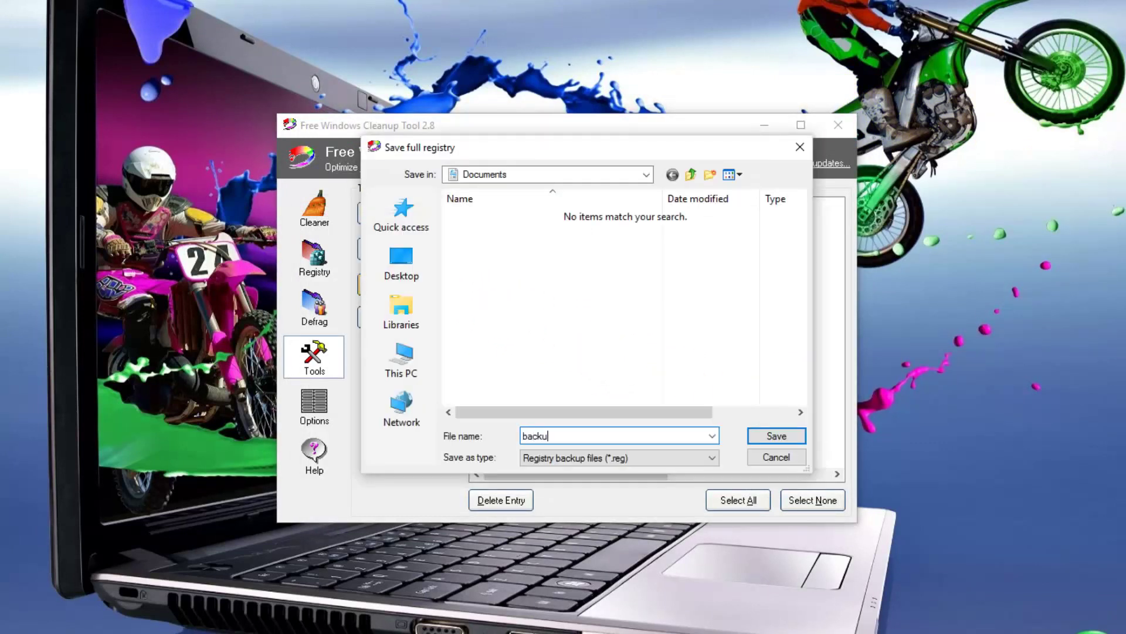
pyautogui.click(780, 436)
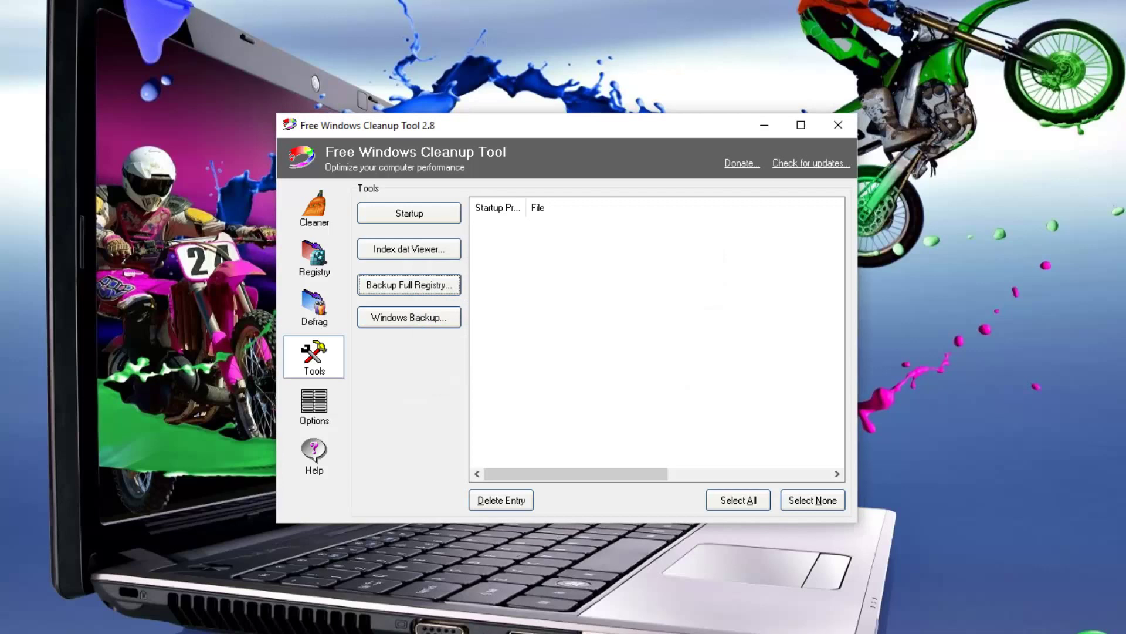
pyautogui.click(395, 317)
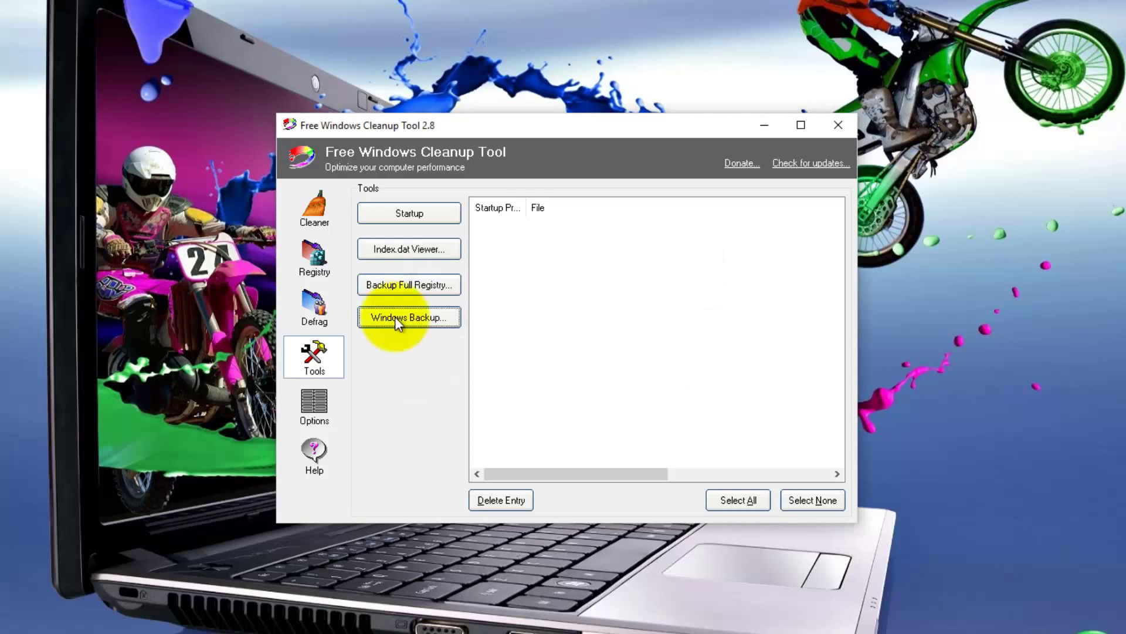
# Step: Look at the program's About information with its version and build, and dismiss it
pyautogui.click(312, 451)
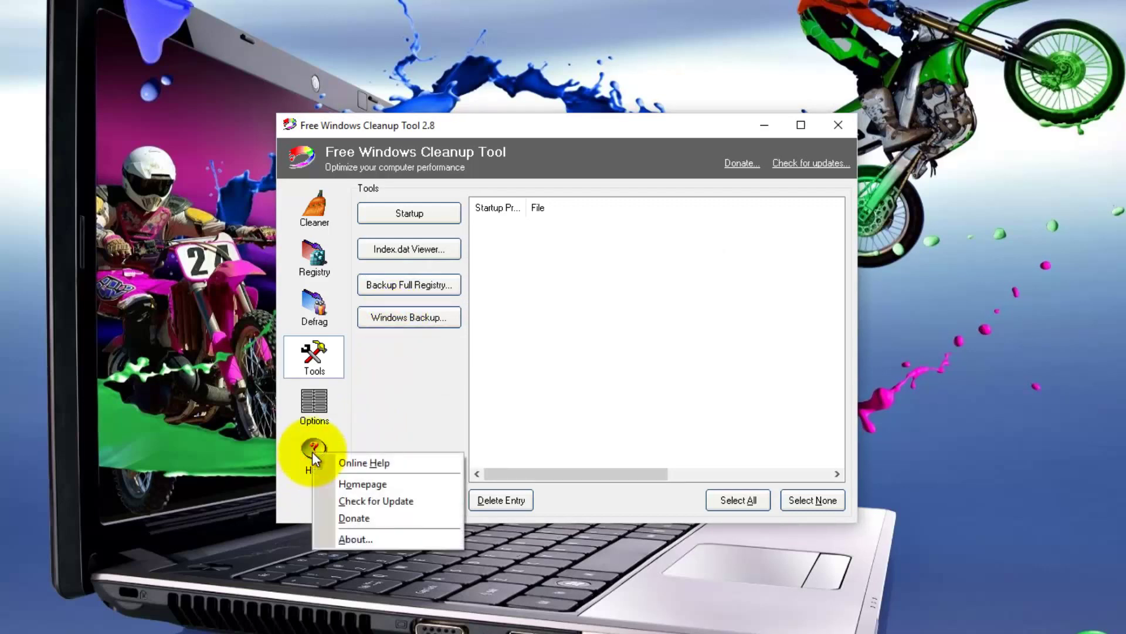
pyautogui.click(352, 539)
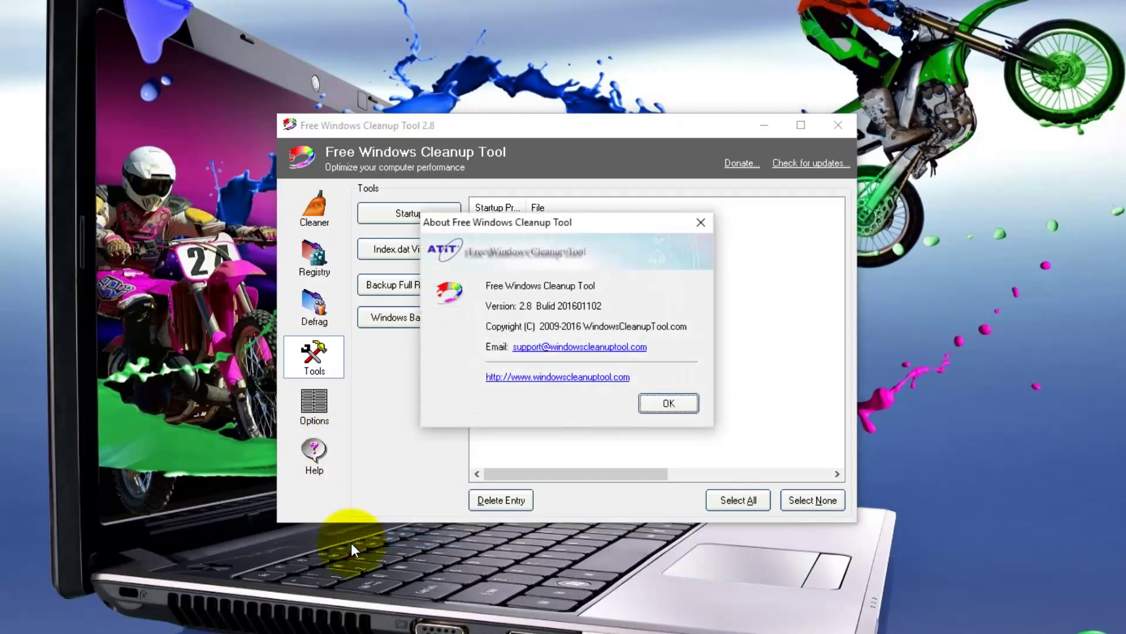
pyautogui.click(663, 402)
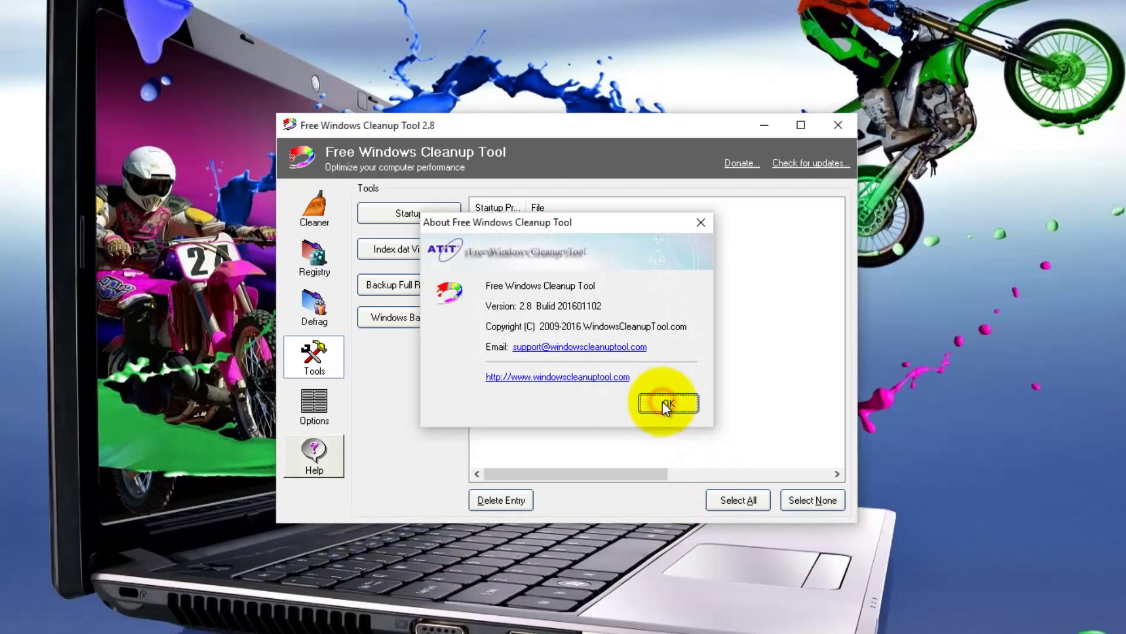
# Step: Return to the Cleaner settings and close Free Windows Cleanup Tool
pyautogui.click(316, 206)
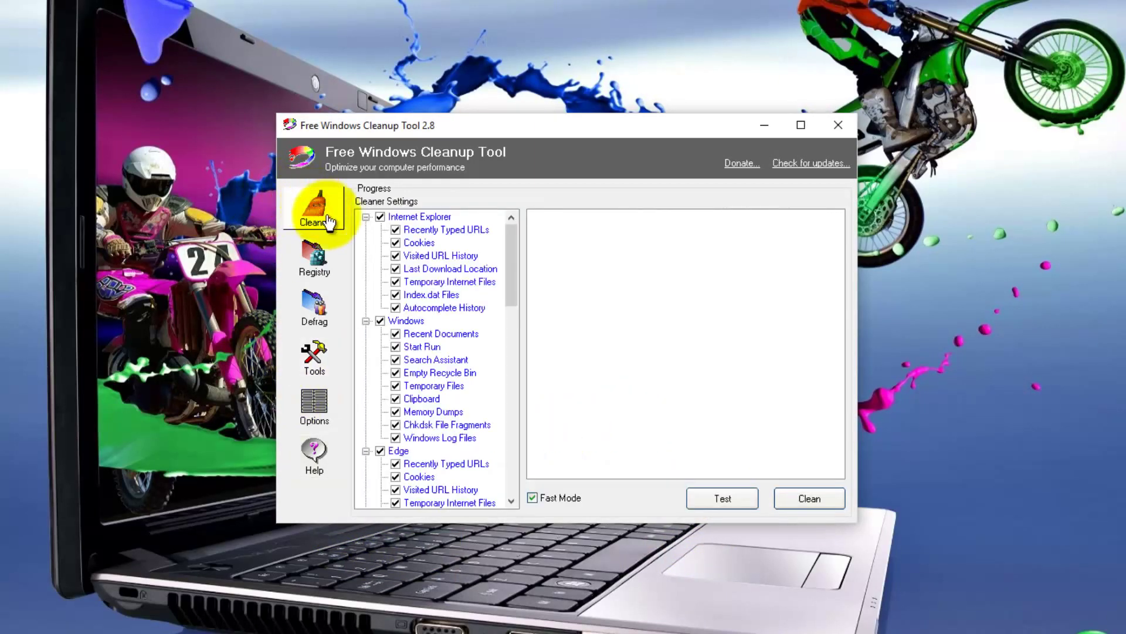
pyautogui.click(840, 124)
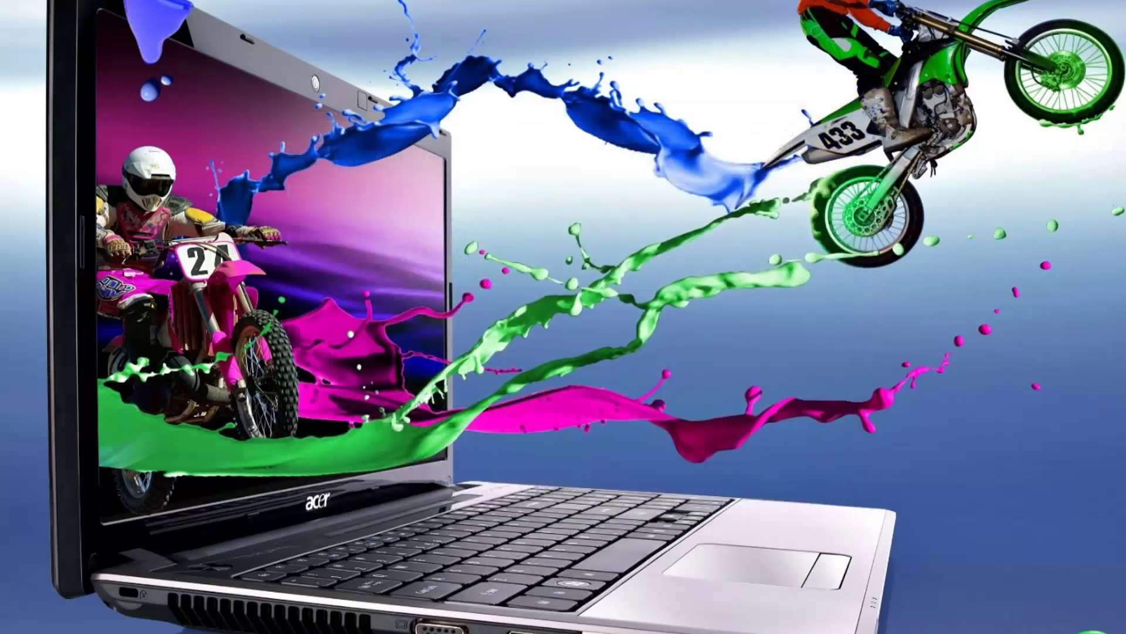